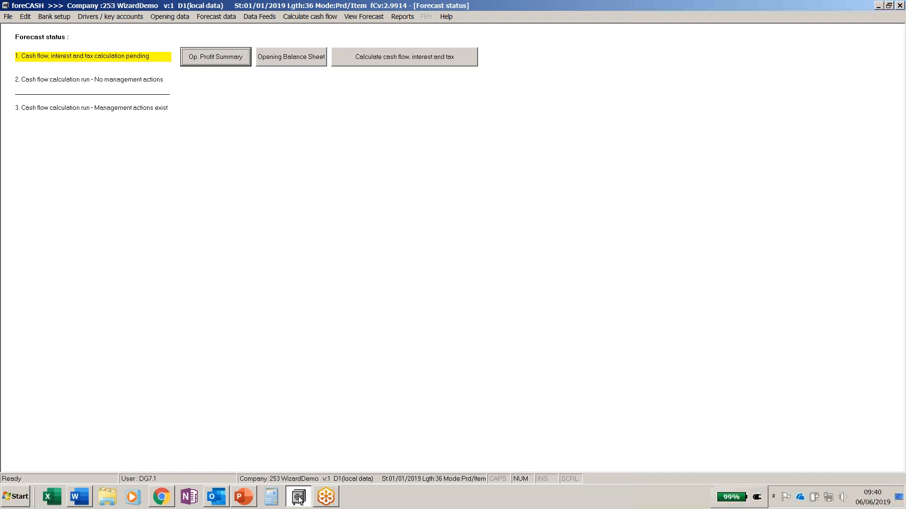
Open the annual auto increase/decrease settings and apply the Year 3 default to COS, COS - Salary/Wages and Direct Costs
click(93, 18)
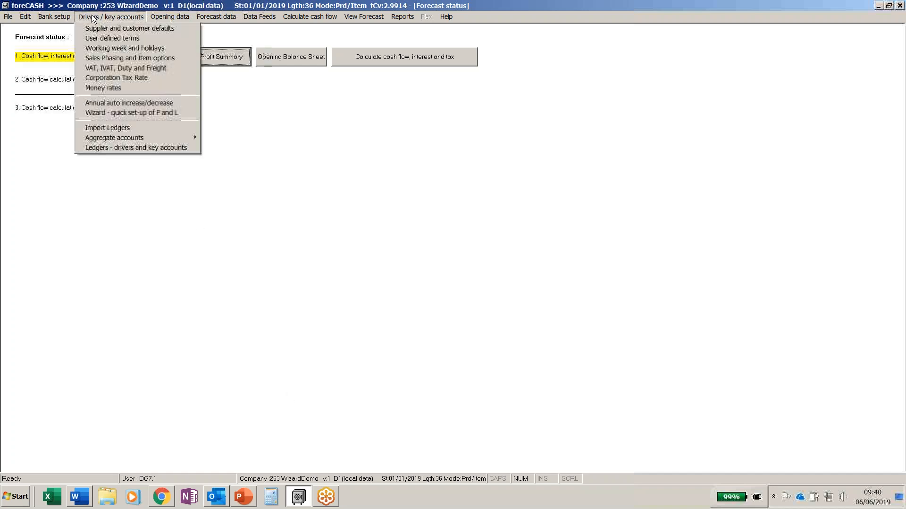
click(125, 102)
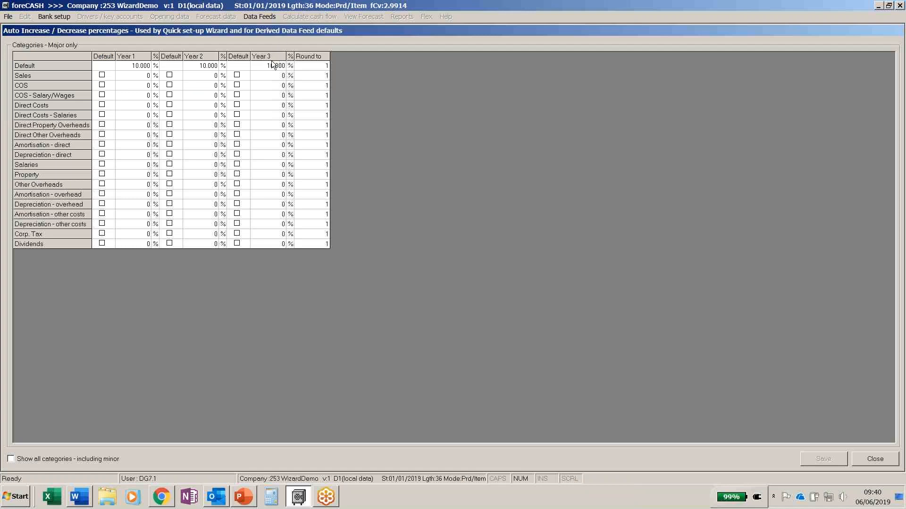
click(236, 85)
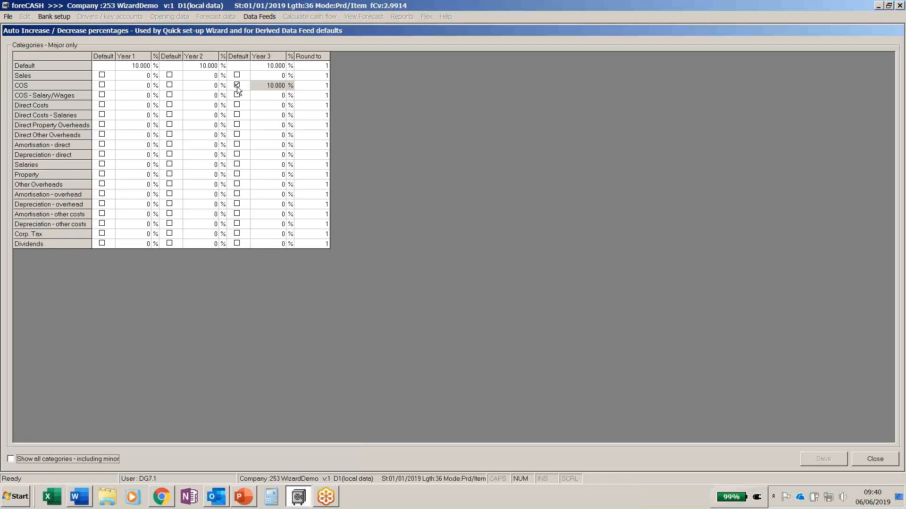
click(237, 95)
click(237, 105)
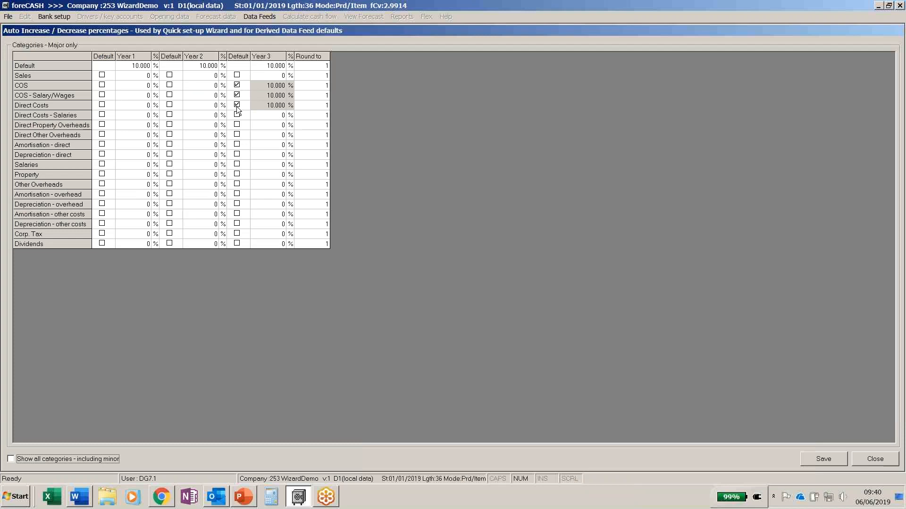
Set the Sales Year 3 increase to 15% with rounding to 1,000, and save and close the percentages
click(264, 76)
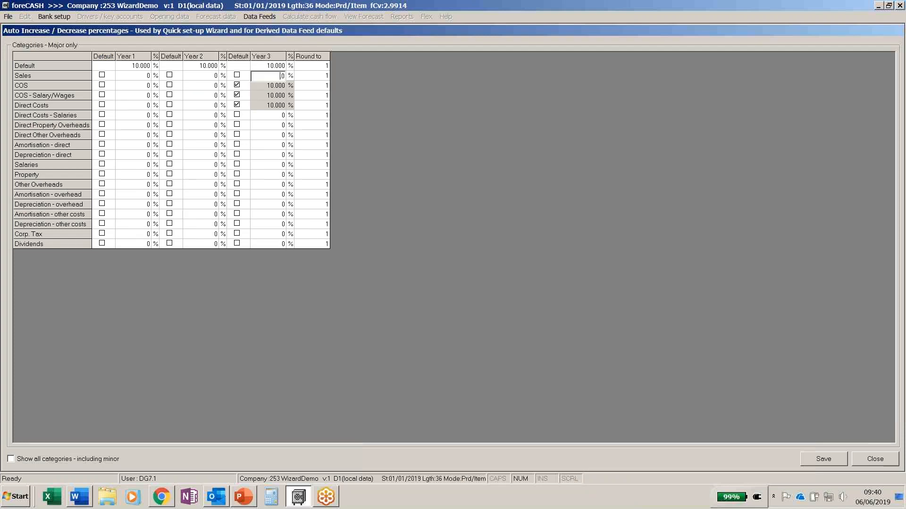
text(15)
key(Tab)
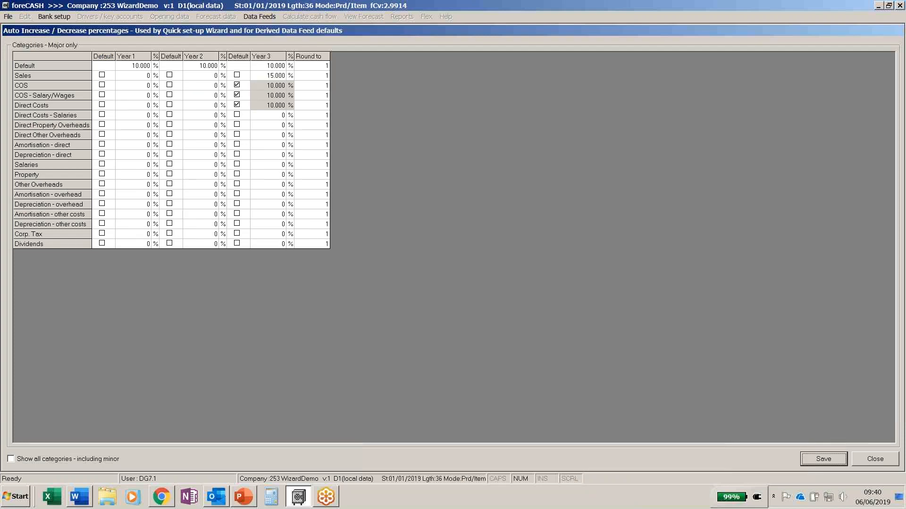
click(316, 77)
click(323, 77)
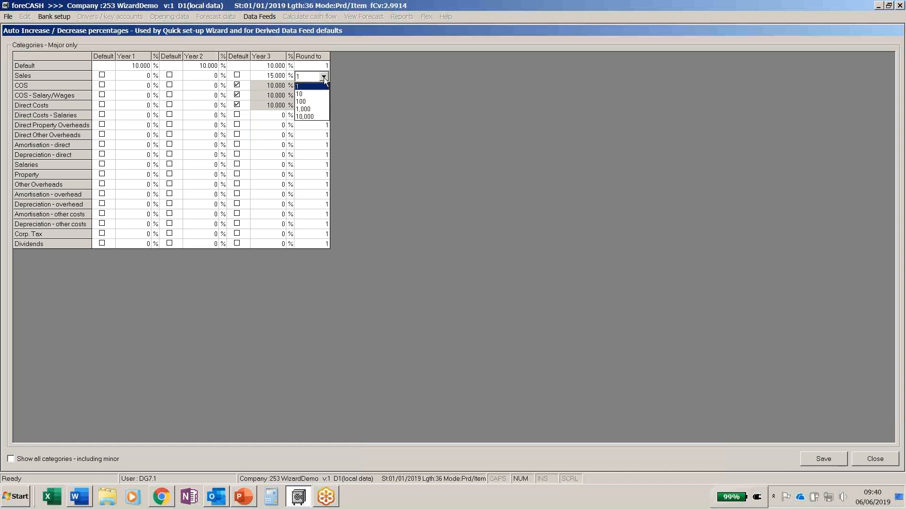
click(315, 110)
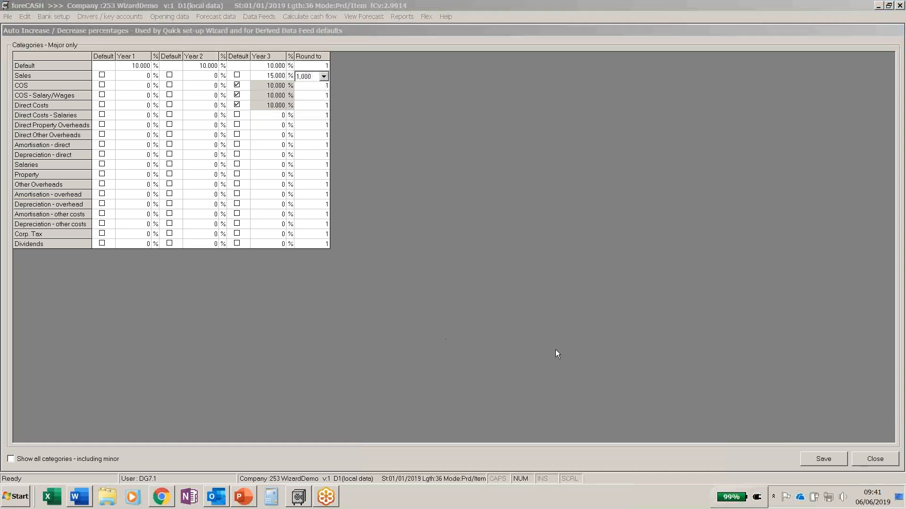
click(832, 456)
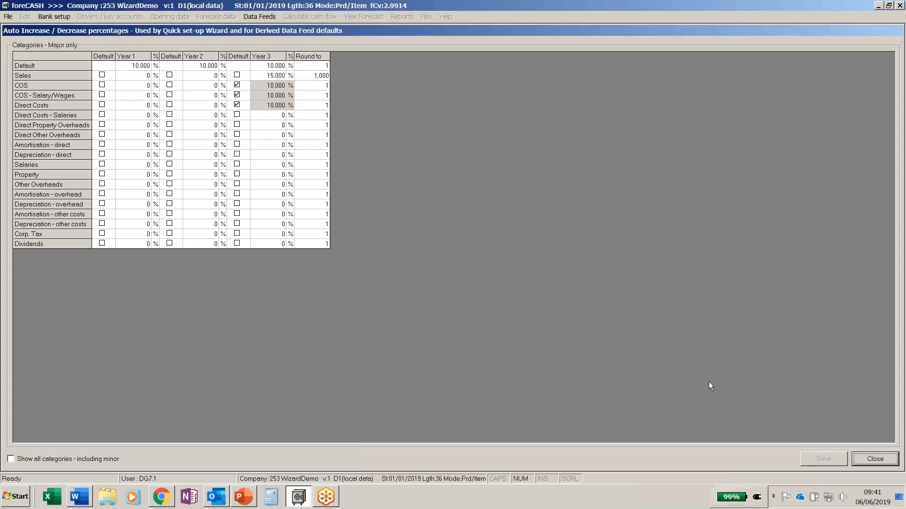
click(888, 460)
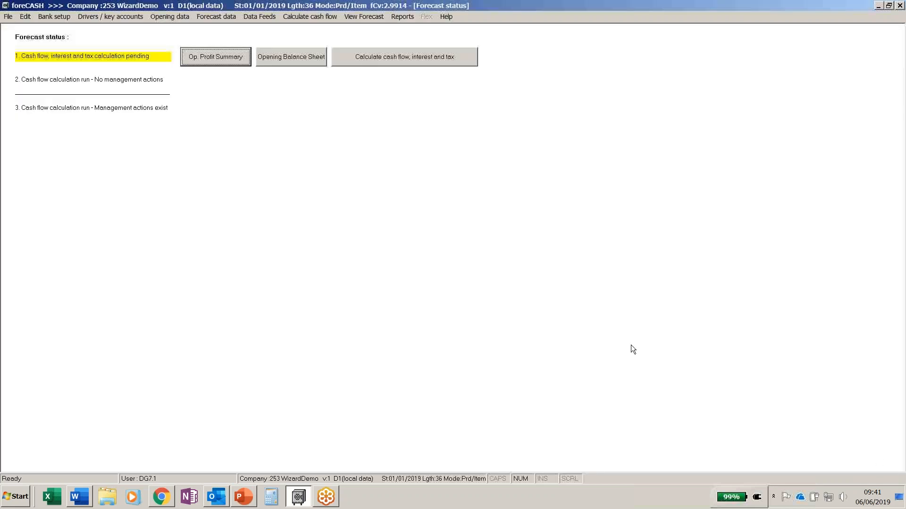
Start the P and L quick set-up wizard with foreCASH_DEMO_VID_DATA_D2Years.xlsx as the import file and proceed to the sheet and year settings
click(104, 19)
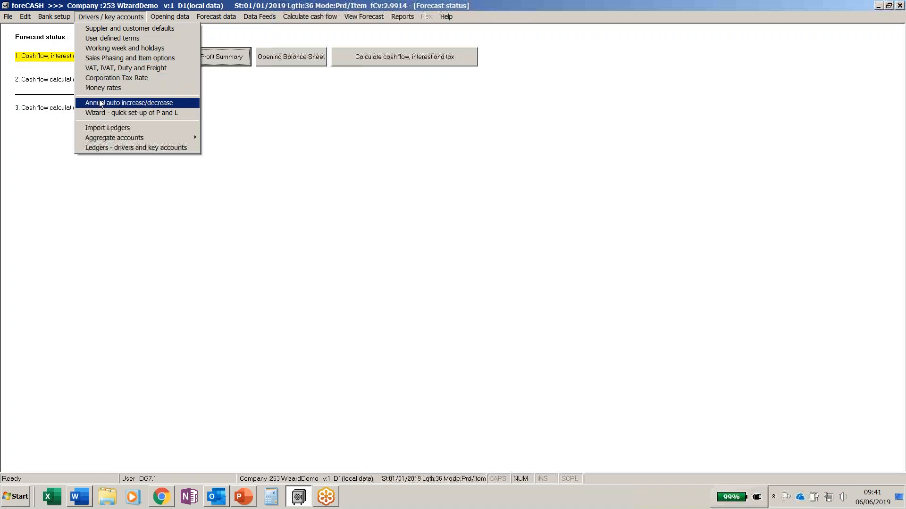
click(101, 113)
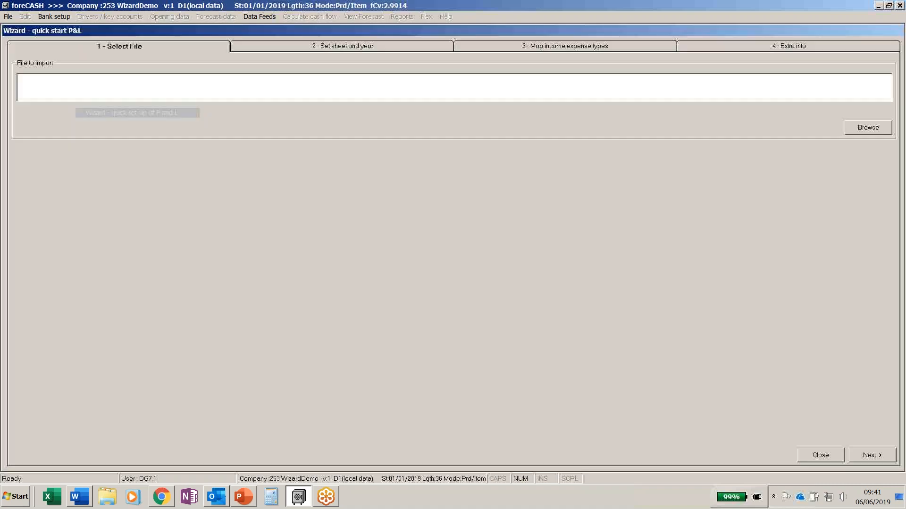
click(864, 126)
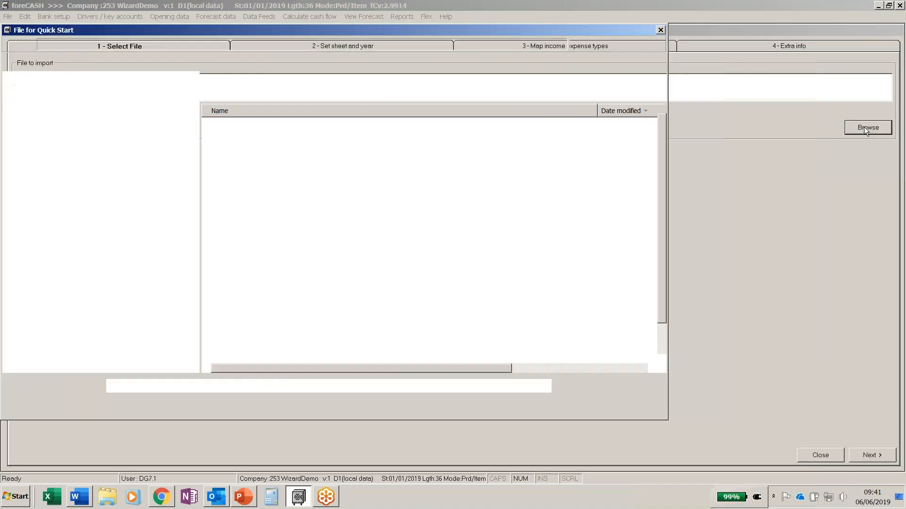
double_click(316, 299)
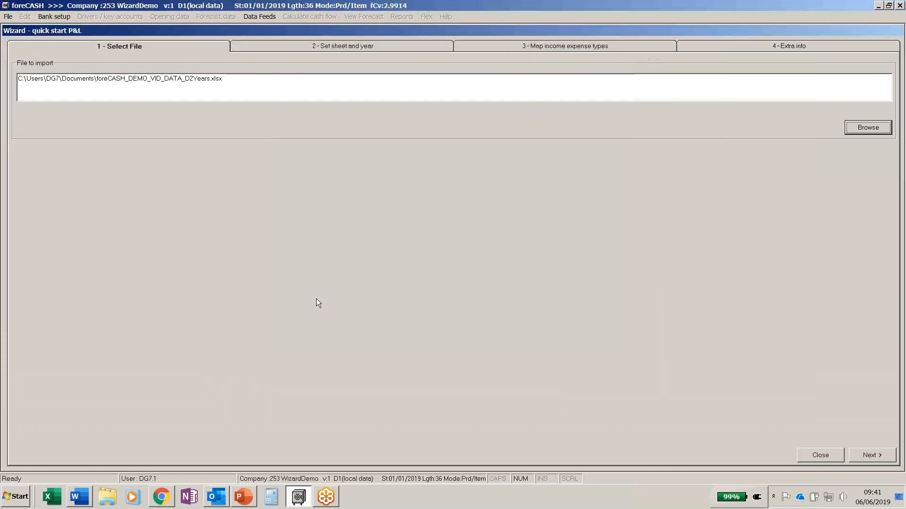
click(873, 456)
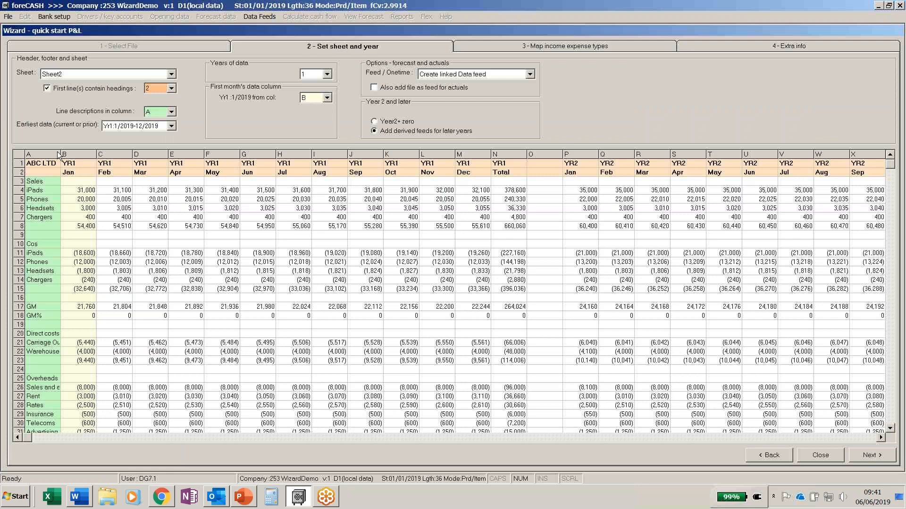
Check the available sheet, line description column and earliest data year options for the import
click(140, 77)
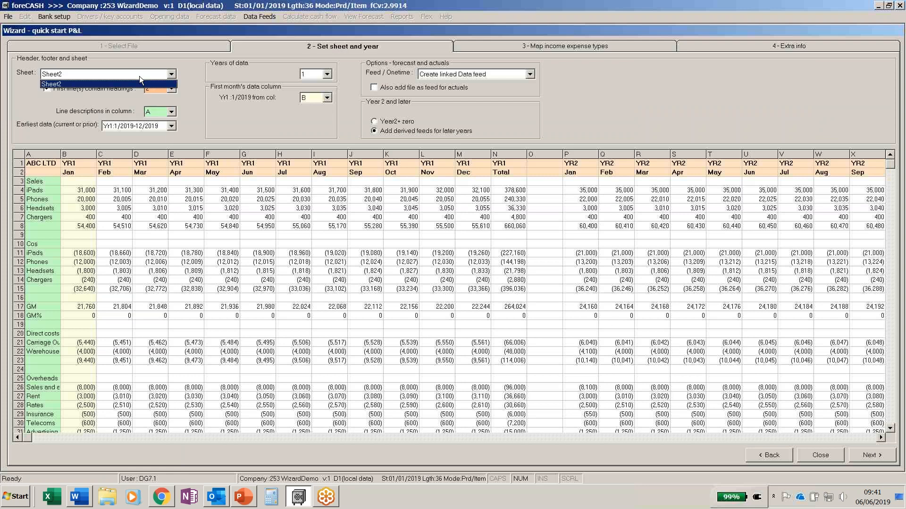
click(139, 75)
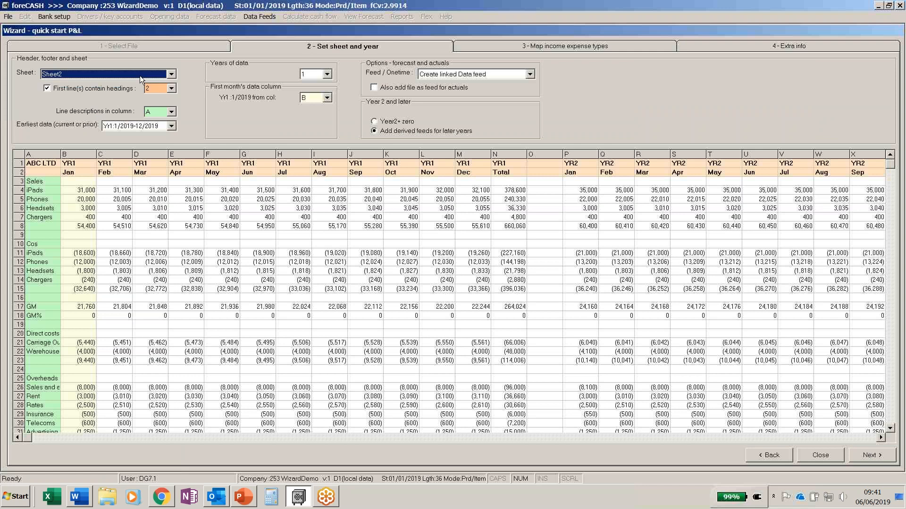
click(172, 112)
click(173, 113)
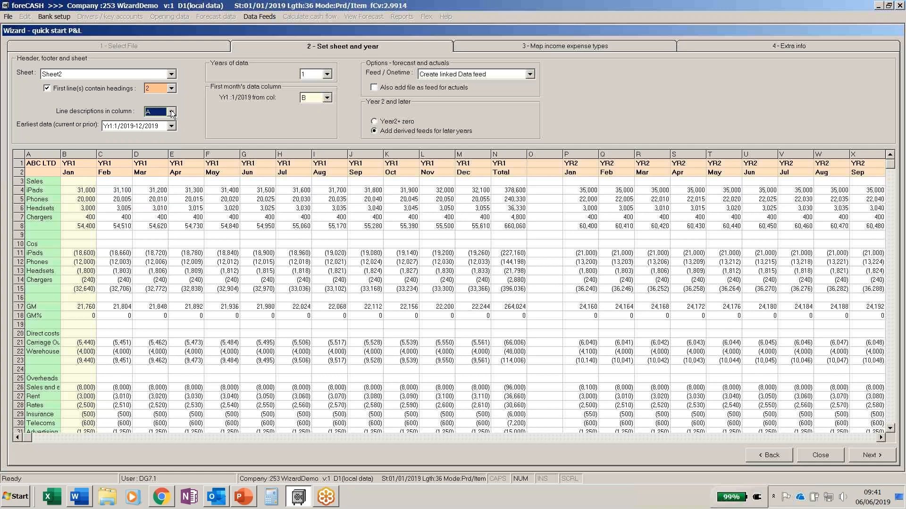
click(173, 126)
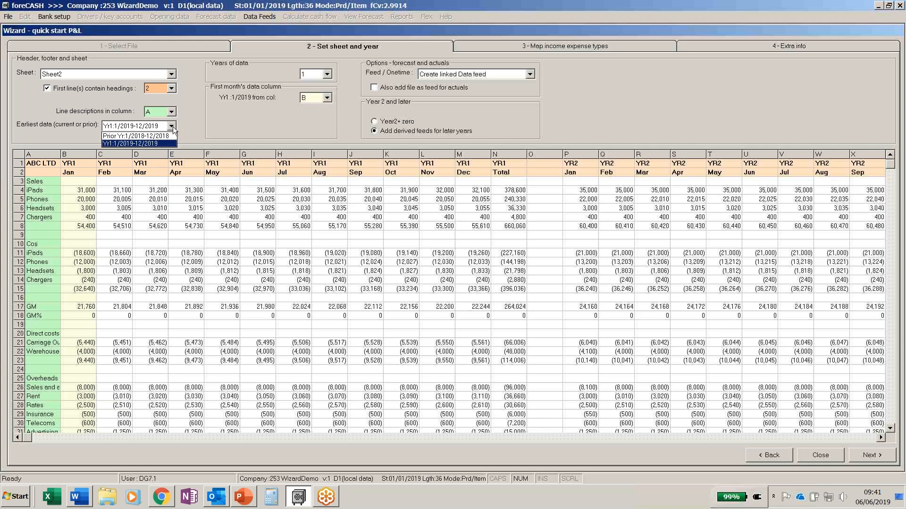
click(173, 126)
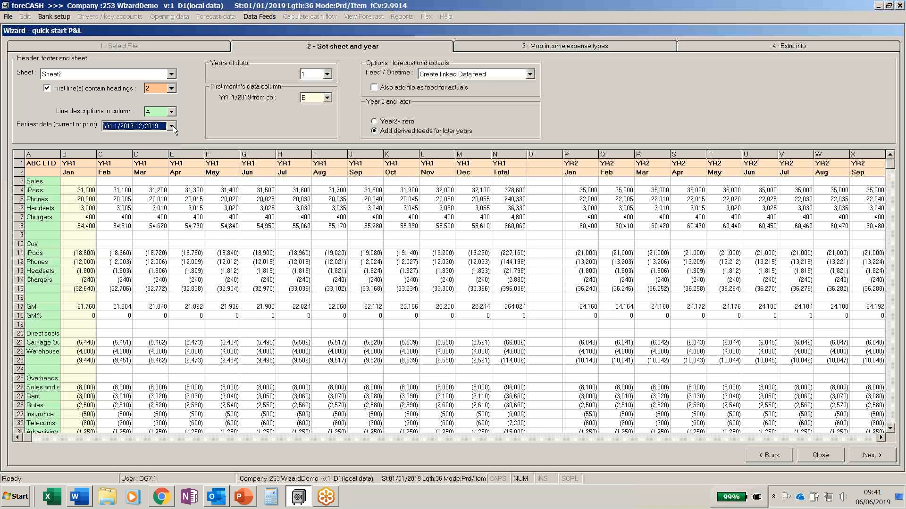
Set the import to 2 years of data with Year 2 starting from column P, and proceed to the income and expense mapping
click(326, 74)
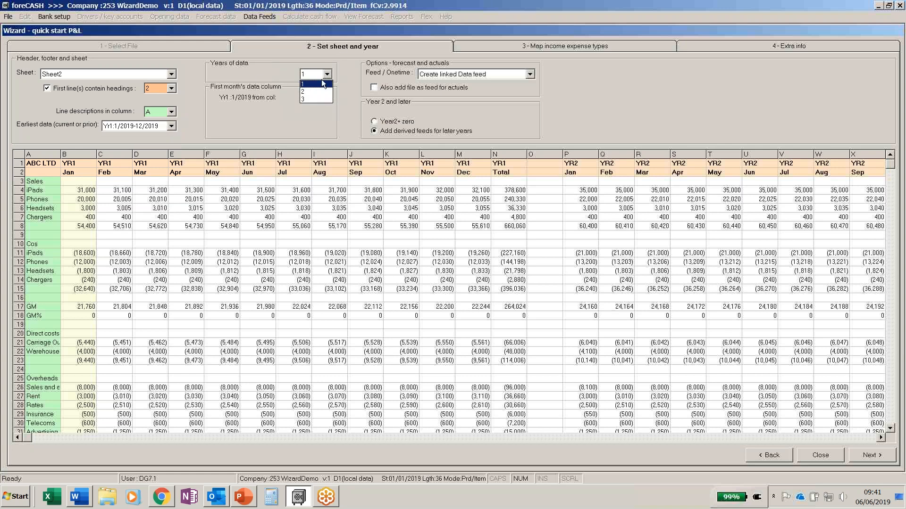
click(310, 90)
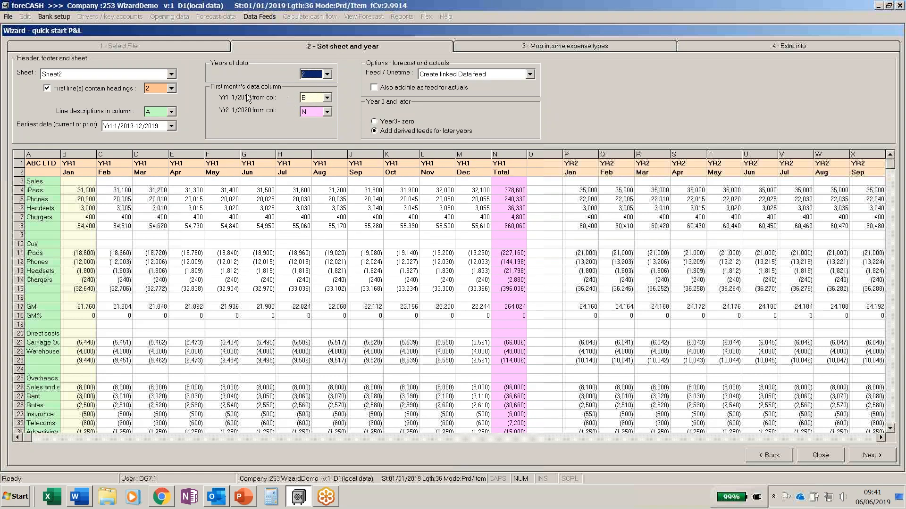
click(327, 112)
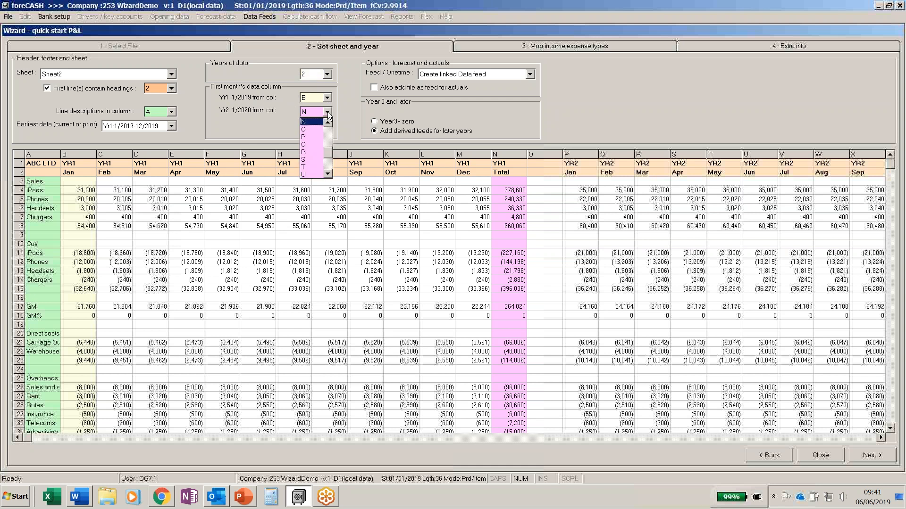
click(309, 137)
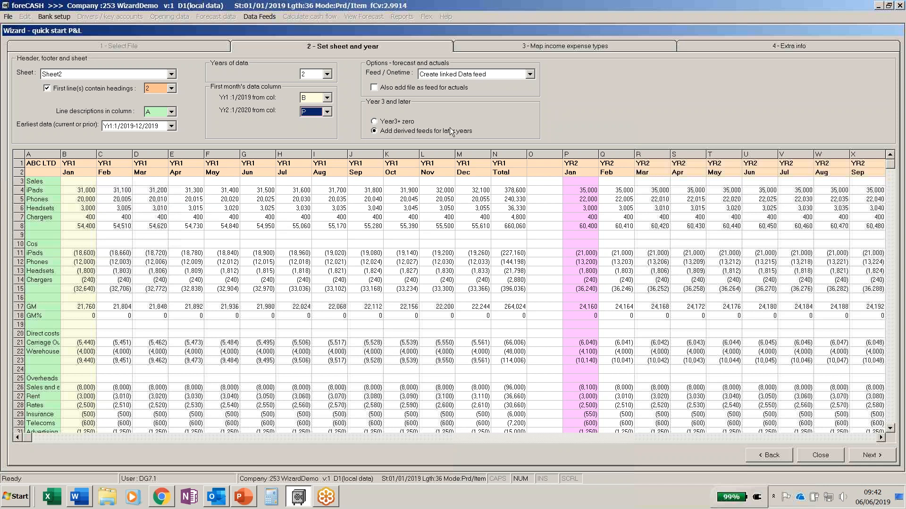
click(873, 455)
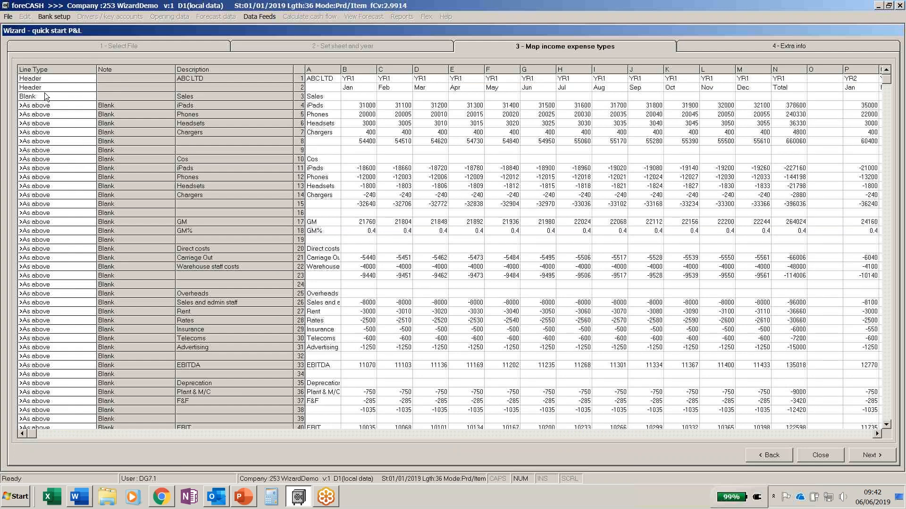
Map the lines from row 4 (iPads) as Sales and set the totals line in row 8 to Sub-T
click(69, 105)
click(170, 109)
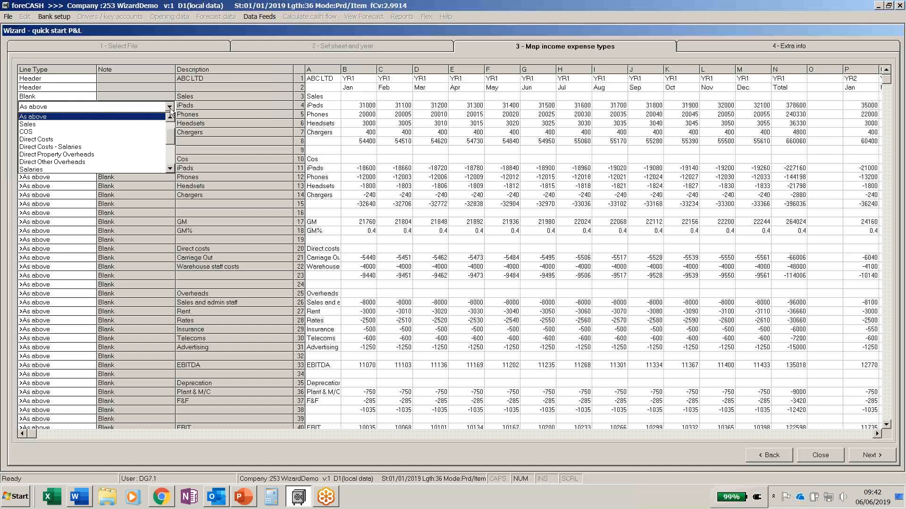
click(107, 123)
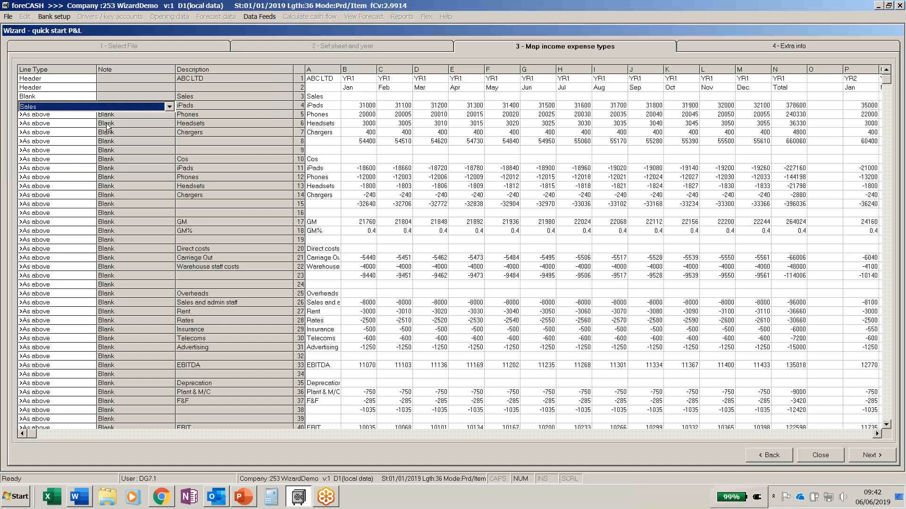
click(80, 115)
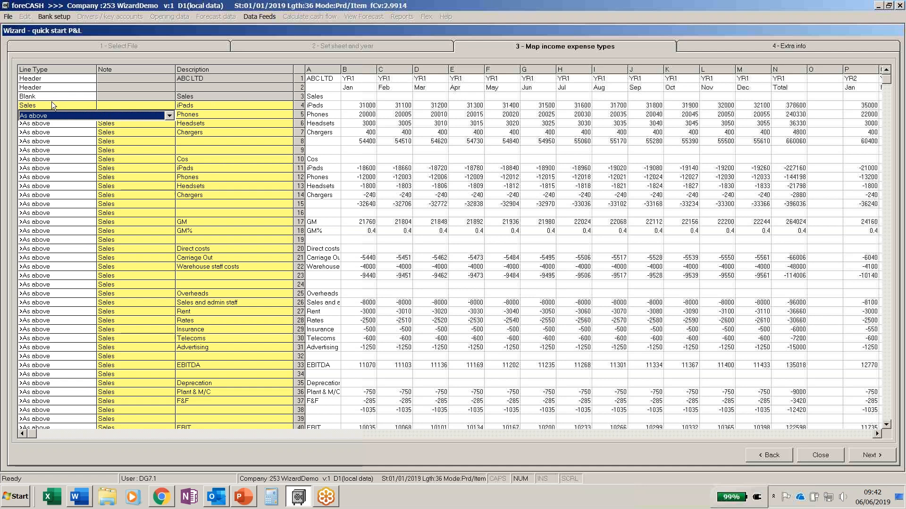
click(74, 142)
key(s)
key(s)
key(Return)
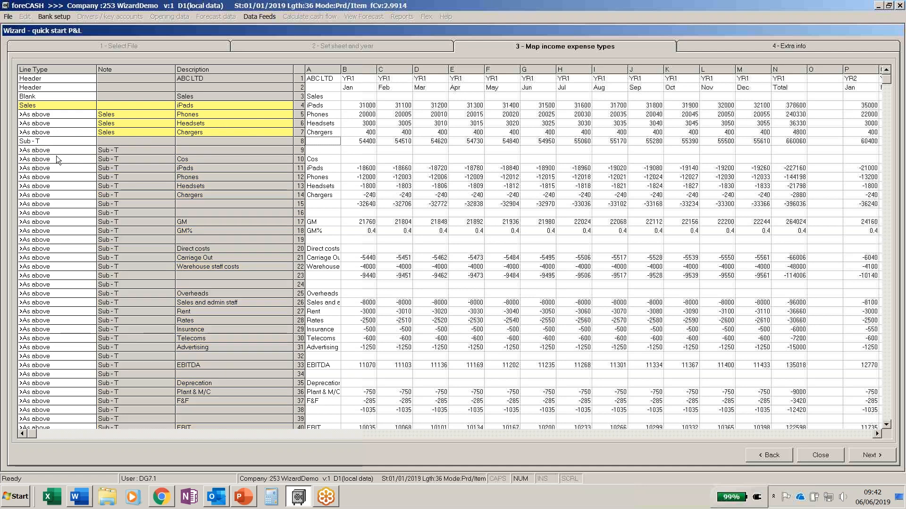
Map the cost lines from row 11 (iPads) as COS and set the totals line in row 15 to Sub-T
click(48, 169)
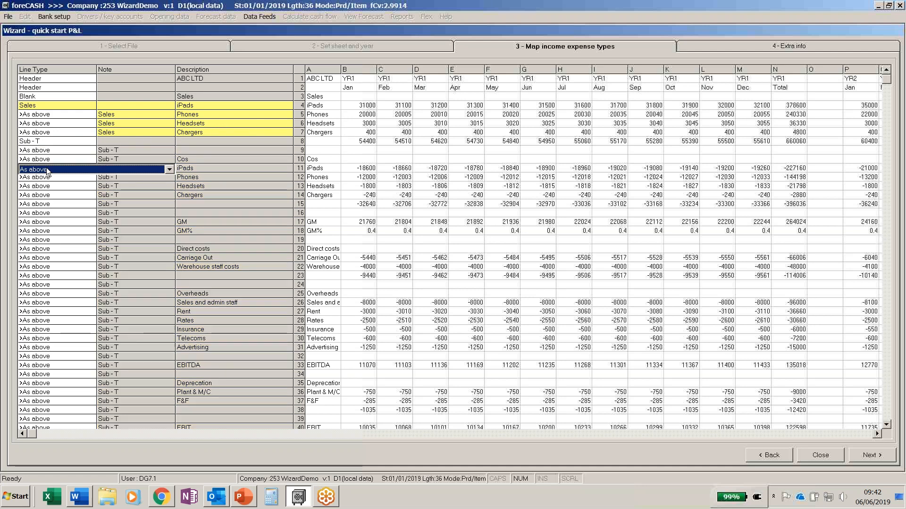
key(c)
key(Return)
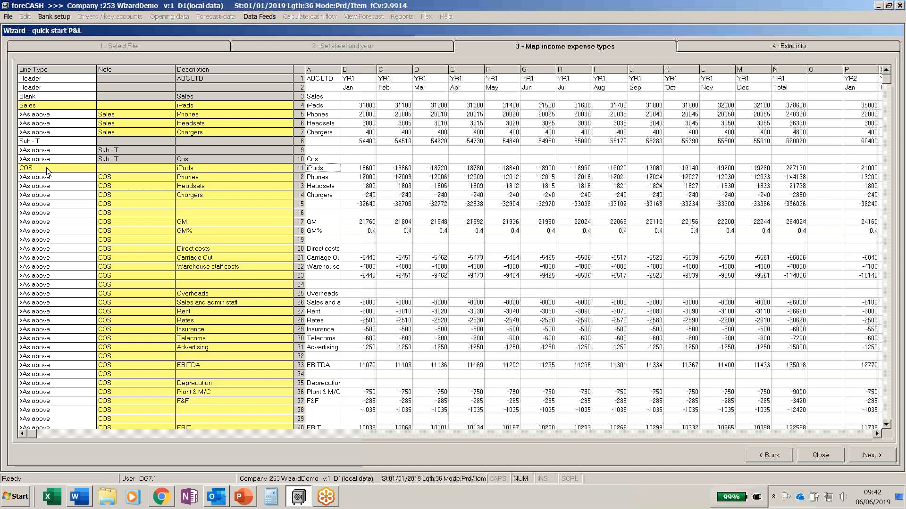
click(47, 207)
key(s)
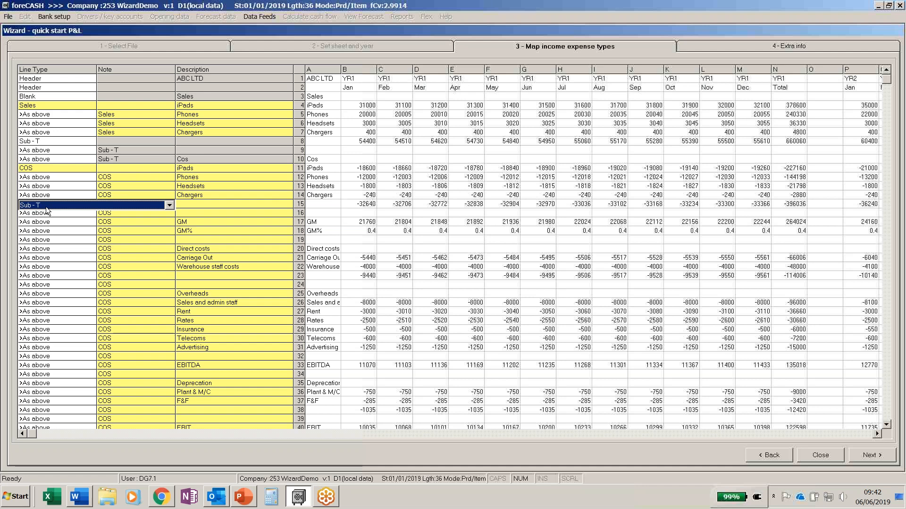
key(Return)
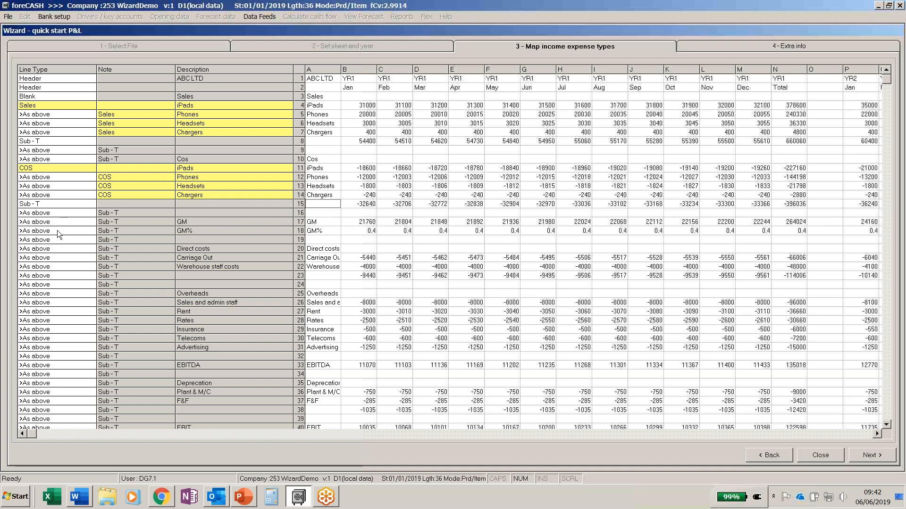
Map the lines from row 21 (Carriage Out) as Direct Costs and set the totals line in row 23 to Blank
click(63, 257)
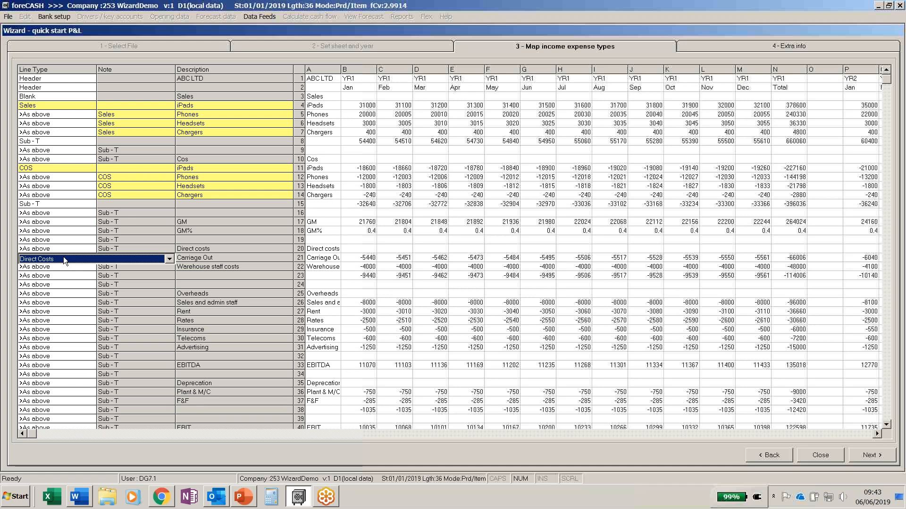
click(52, 277)
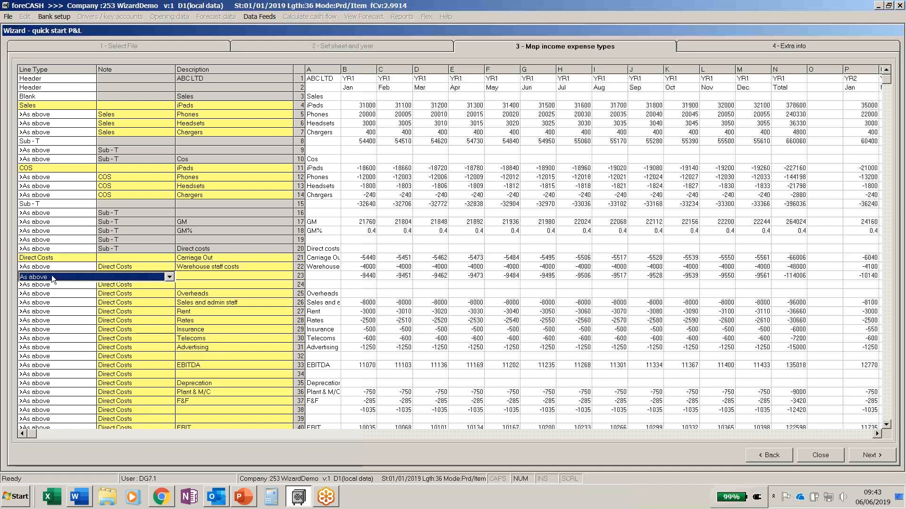
key(b)
key(Return)
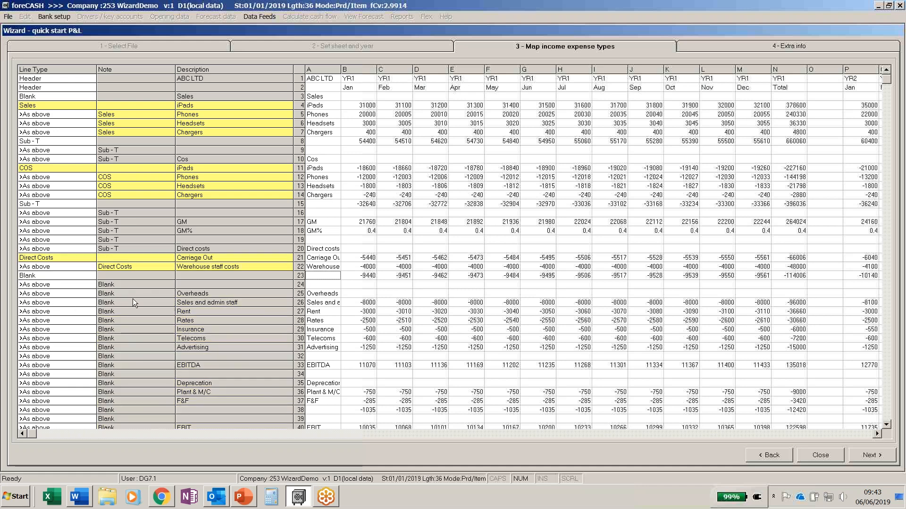
Map Sales and admin staff in row 26 as Salaries and the lines from row 27 (Rent) as Property
click(75, 304)
key(s)
key(s)
key(Return)
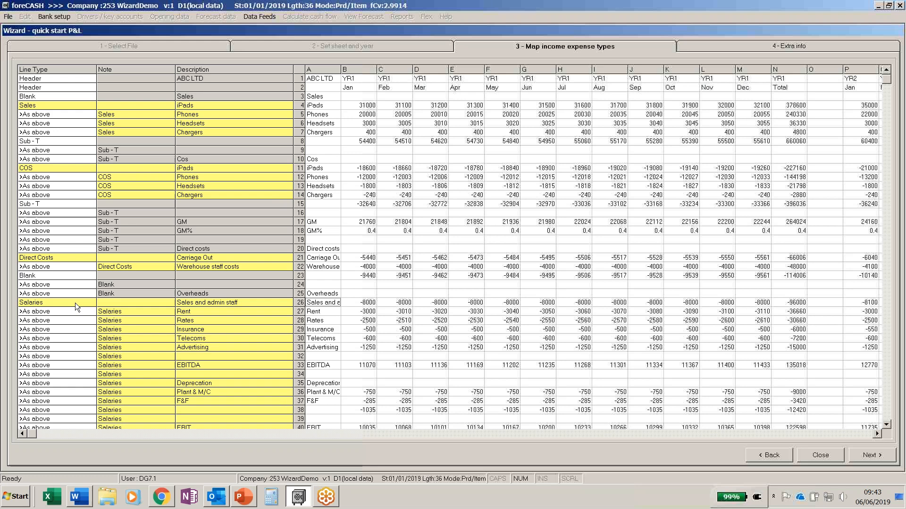
click(63, 313)
key(p)
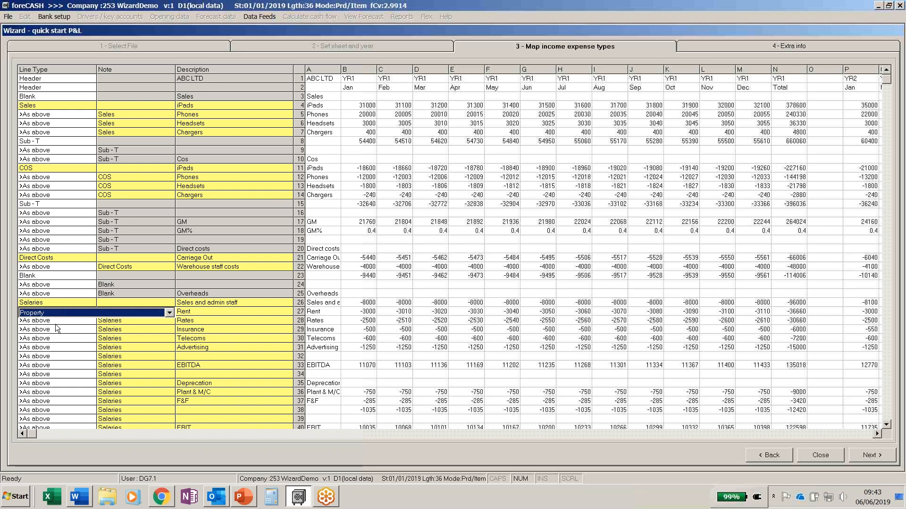
Map the lines from row 29 (Insurance) as Other Overheads and set row 32 to Blank
click(61, 329)
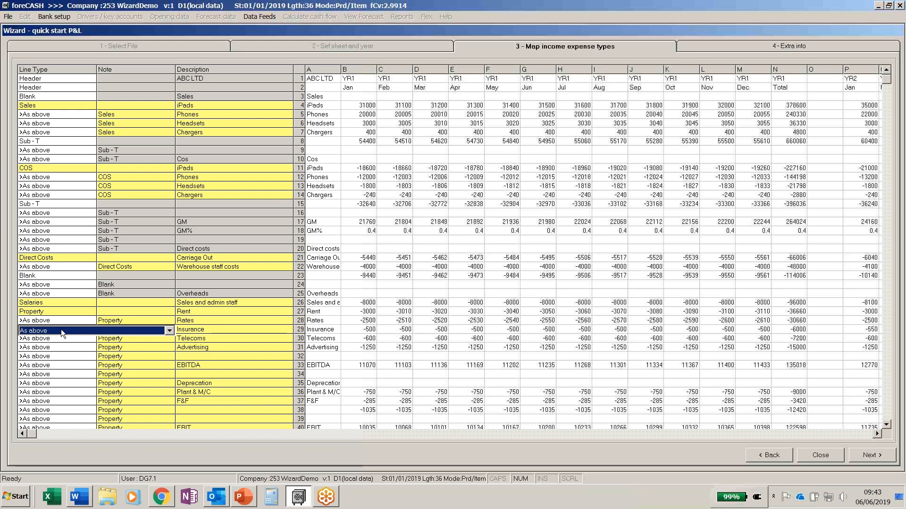
key(o)
key(Return)
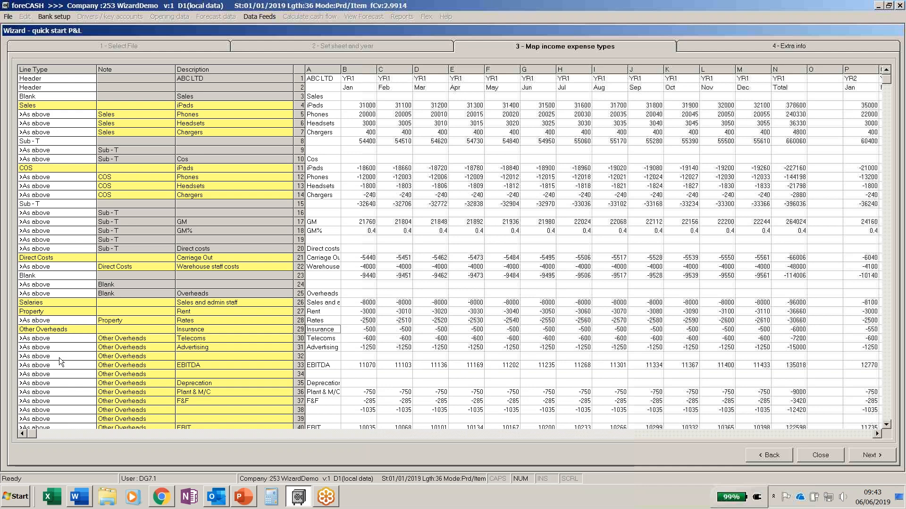
click(57, 359)
key(b)
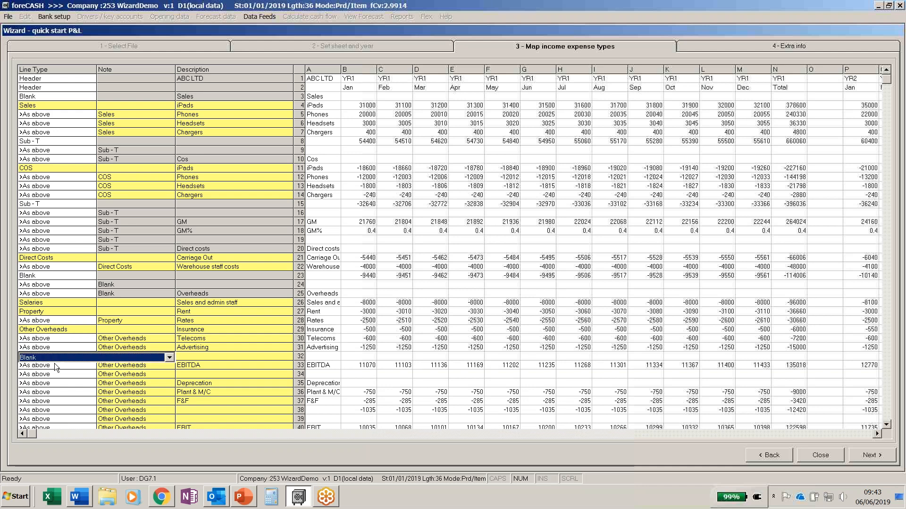
key(Return)
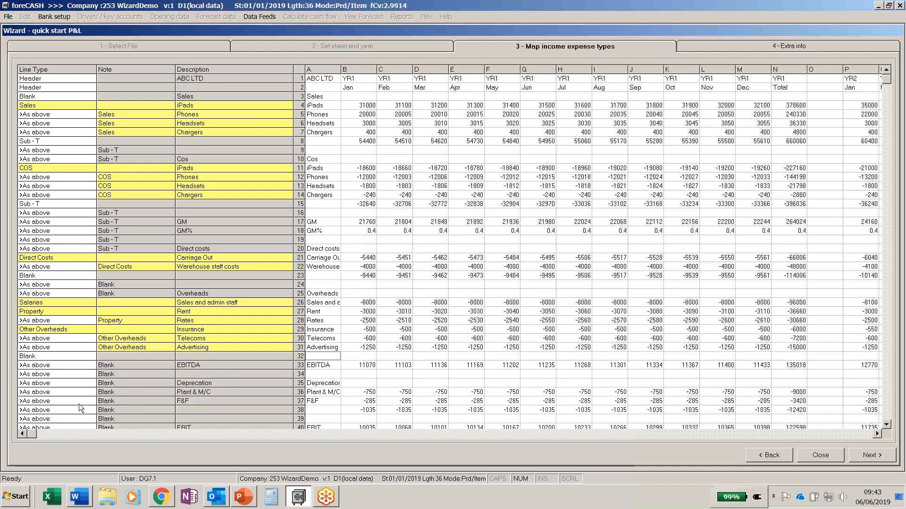
Map the lines from row 36 (Plant & M/C) as Depreciation - other costs and set the totals line in row 38 to Blank
click(49, 392)
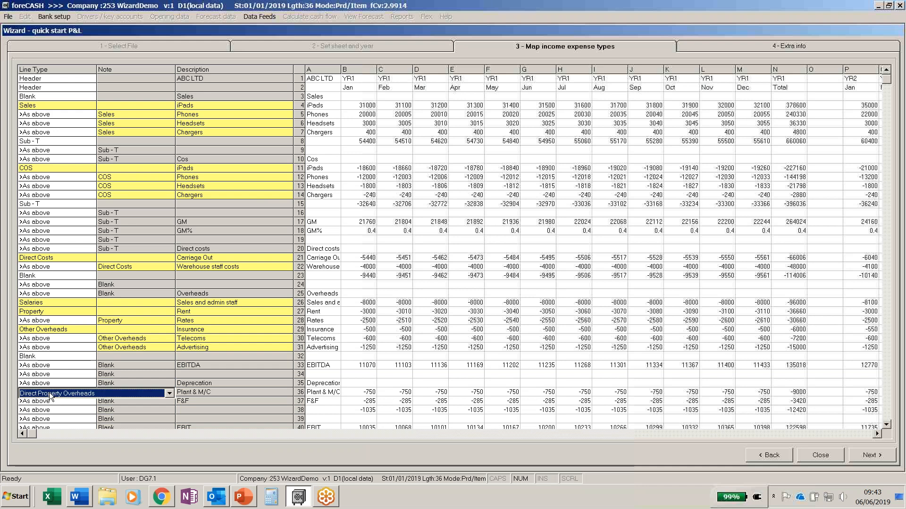
key(d)
key(d)
click(169, 393)
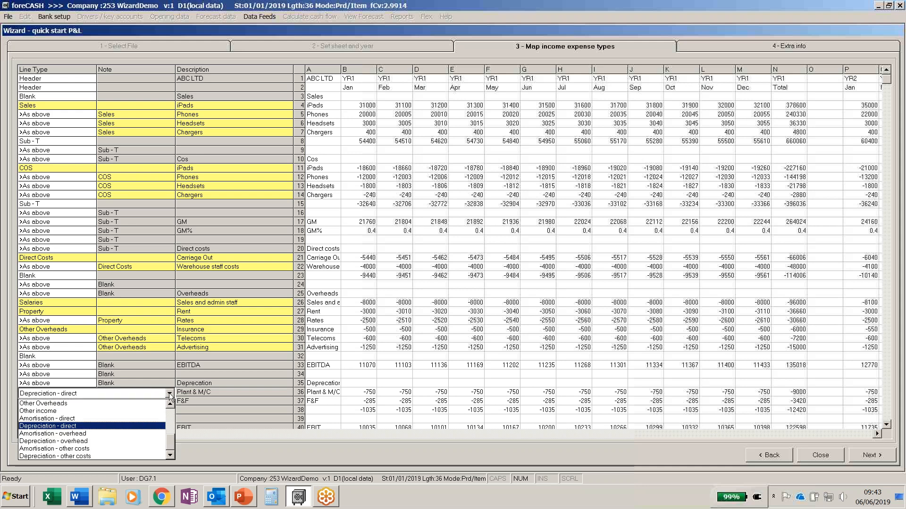
click(75, 455)
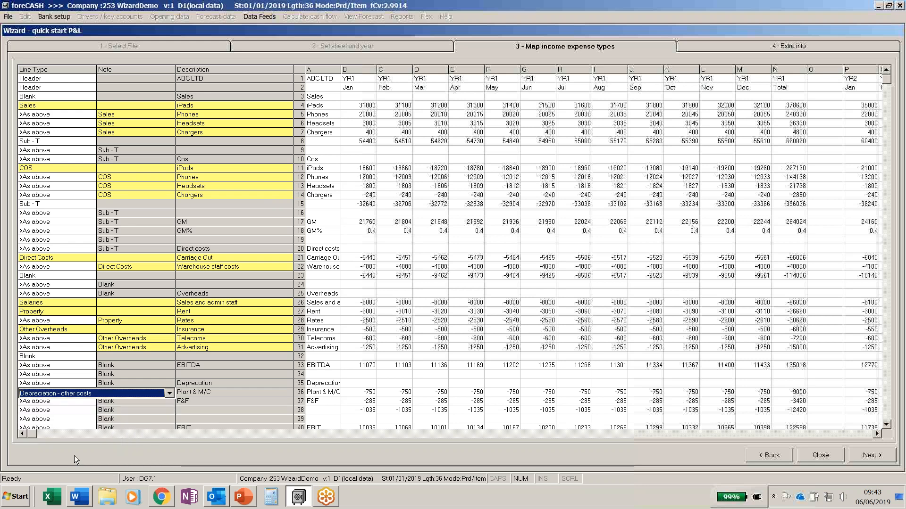
click(85, 404)
click(70, 411)
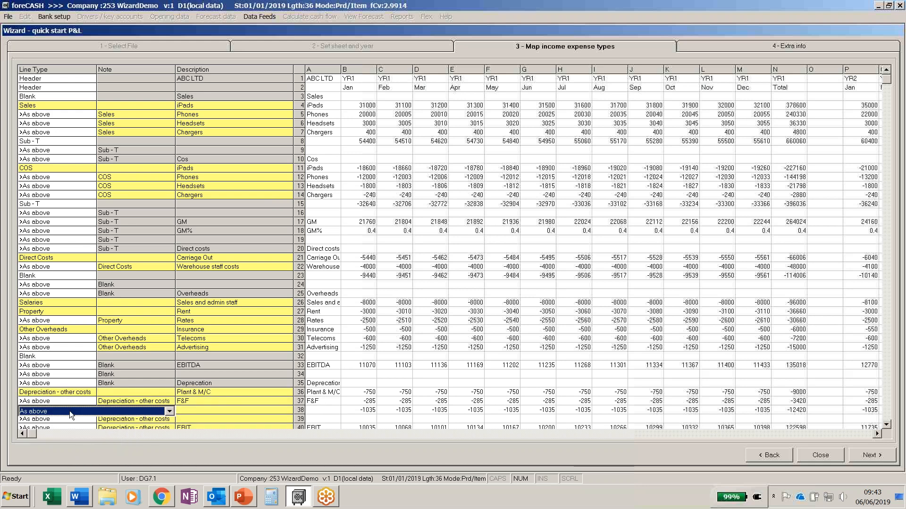
key(b)
click(64, 418)
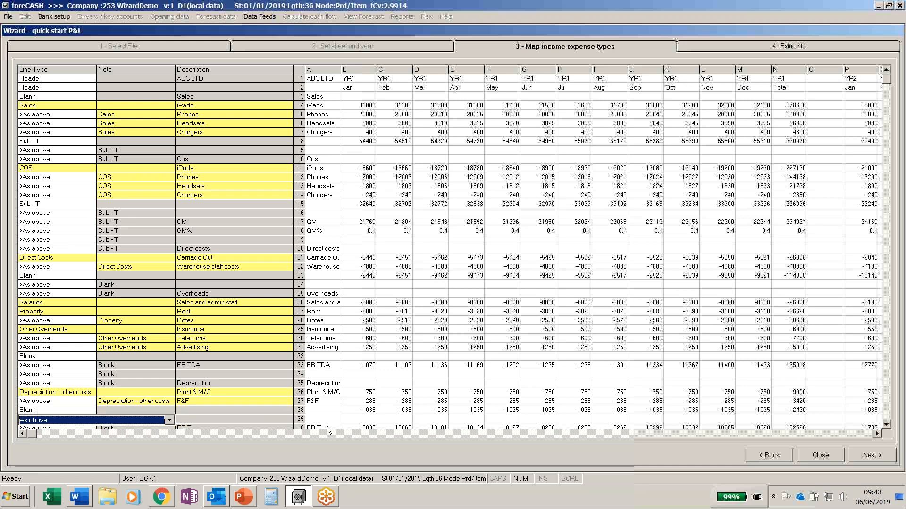
Proceed to the extra info stage, check the sales item linked to the iPads COS line, and build the mapped rows into the forecast
scroll(885, 424, down, 5)
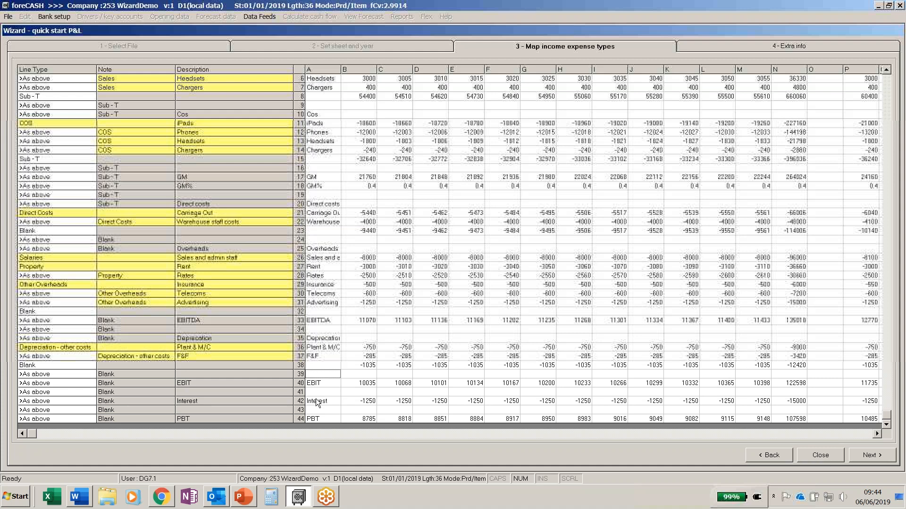
click(874, 455)
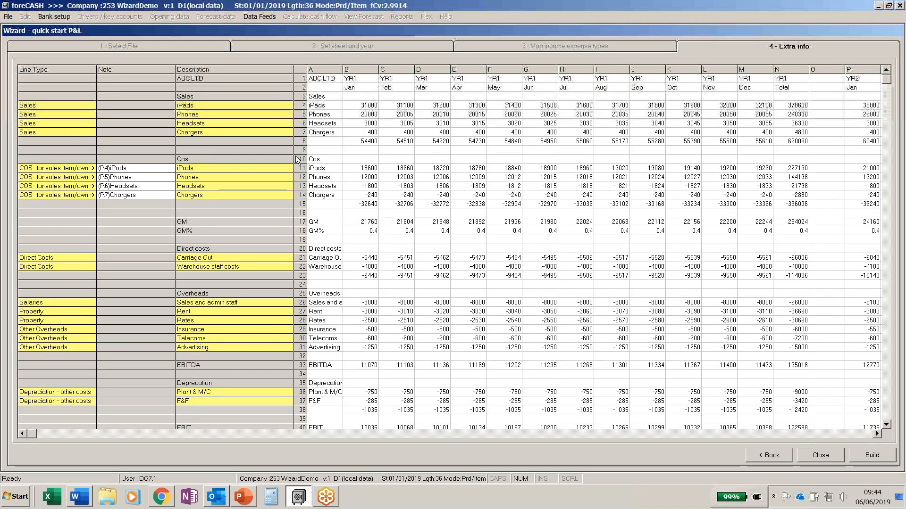
click(163, 169)
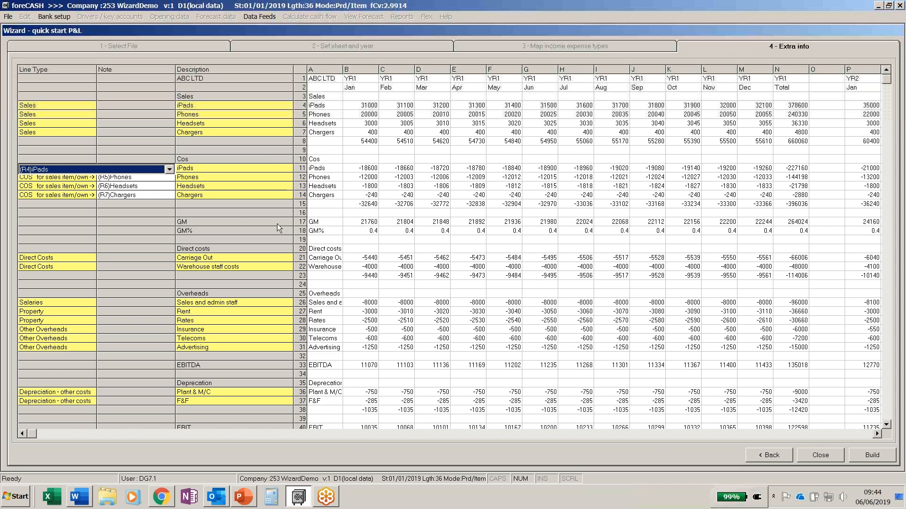
click(870, 456)
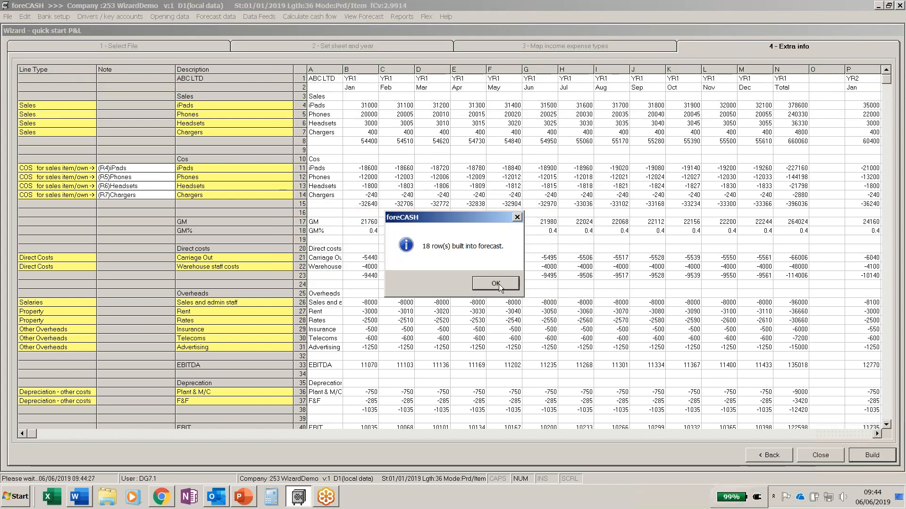
click(496, 284)
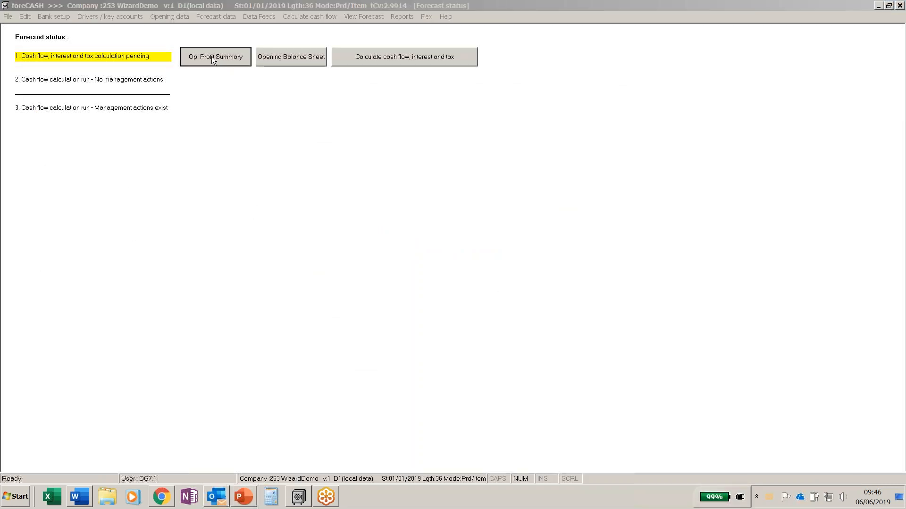
Export the detailed view of the operating profit summary to Excel and switch to the exported workbook in a maximized window
click(211, 57)
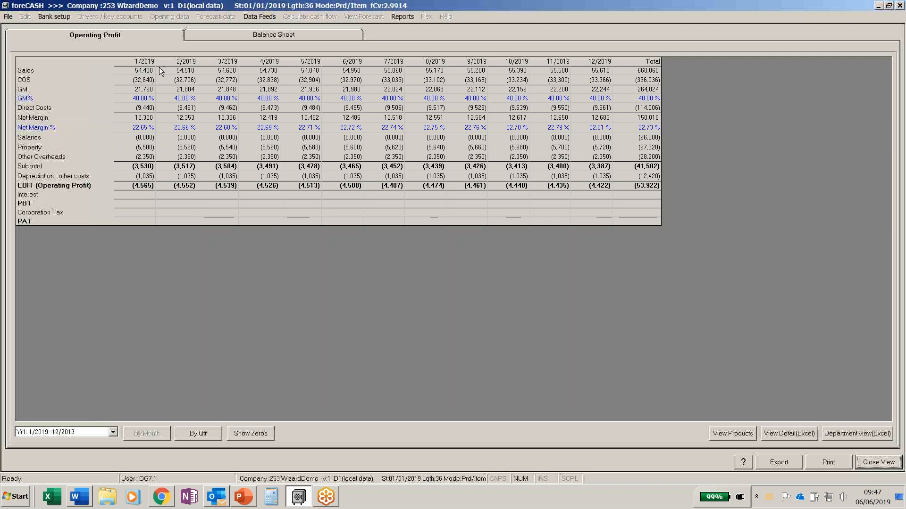
click(781, 435)
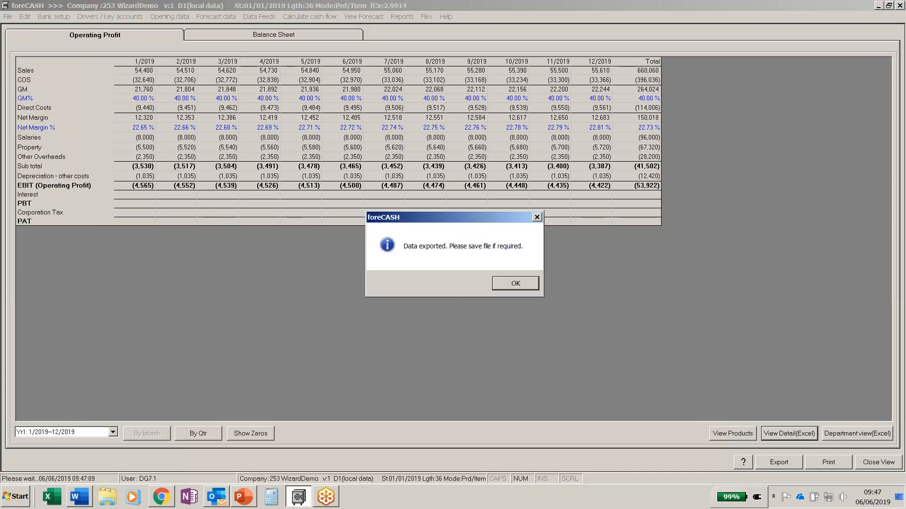
click(519, 285)
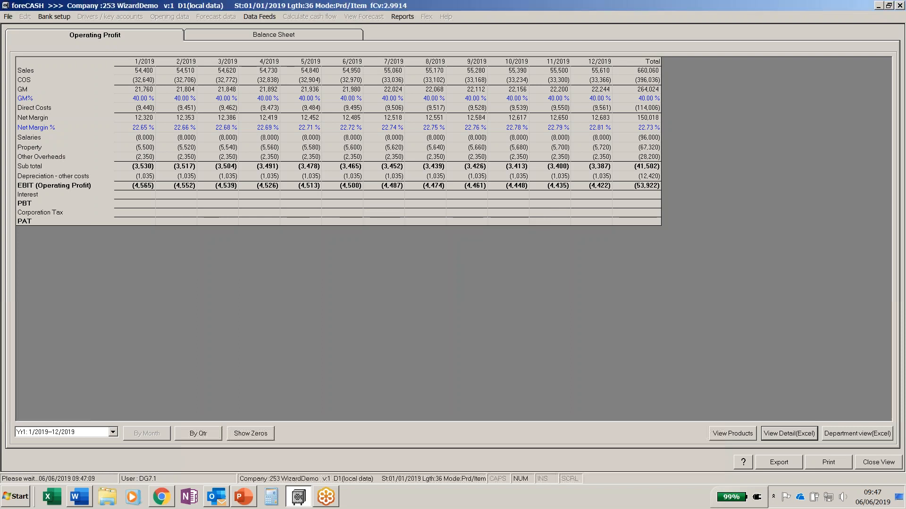
click(48, 496)
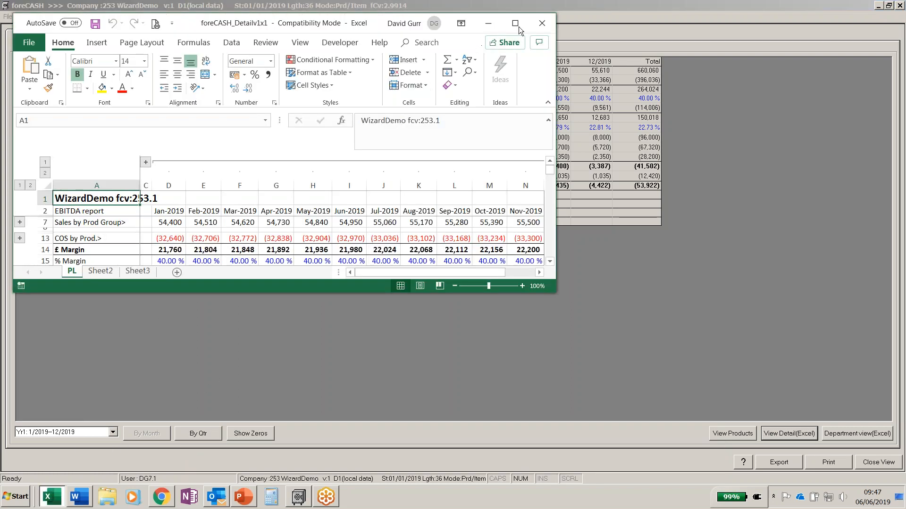
click(519, 25)
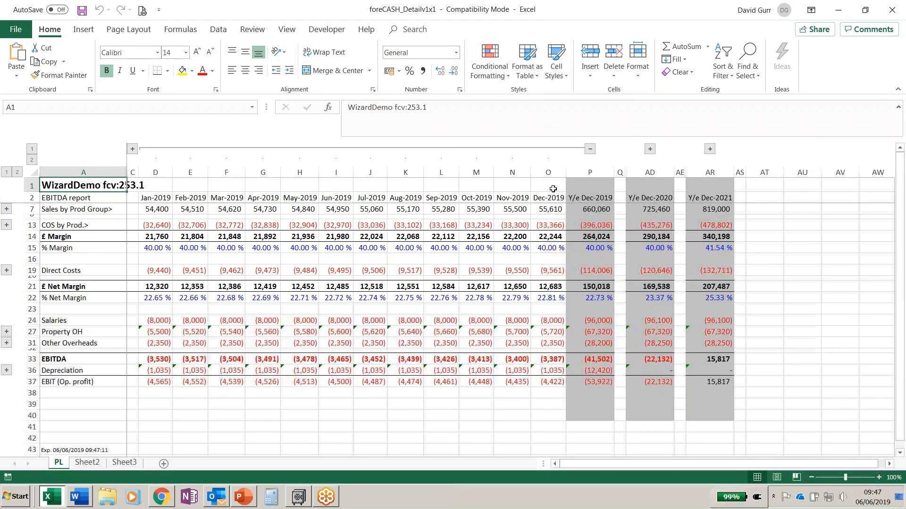
Expand the 2021 monthly columns and the Sales, COS and Direct Costs groups to examine their line detail
click(710, 149)
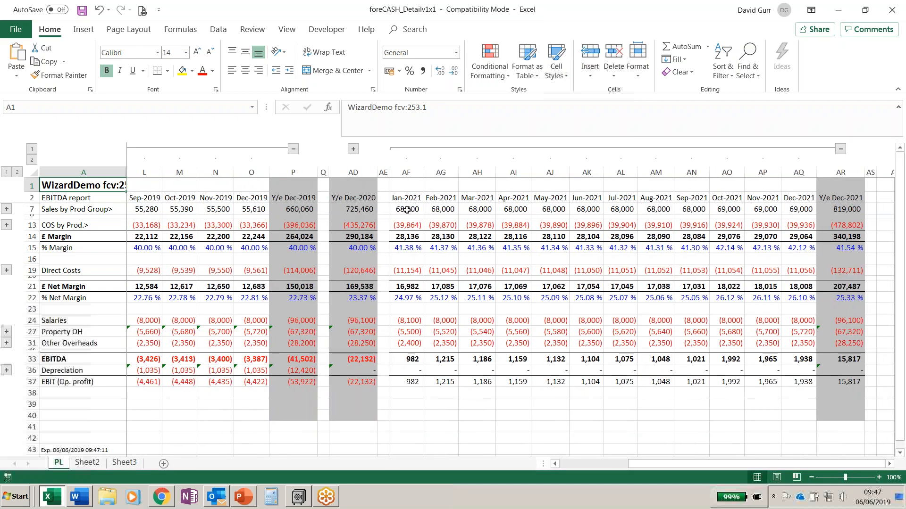
click(6, 209)
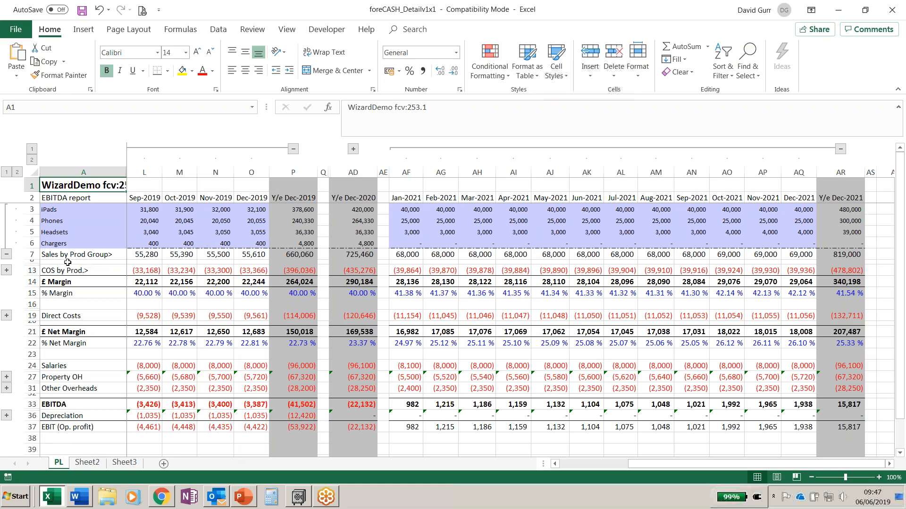
click(7, 270)
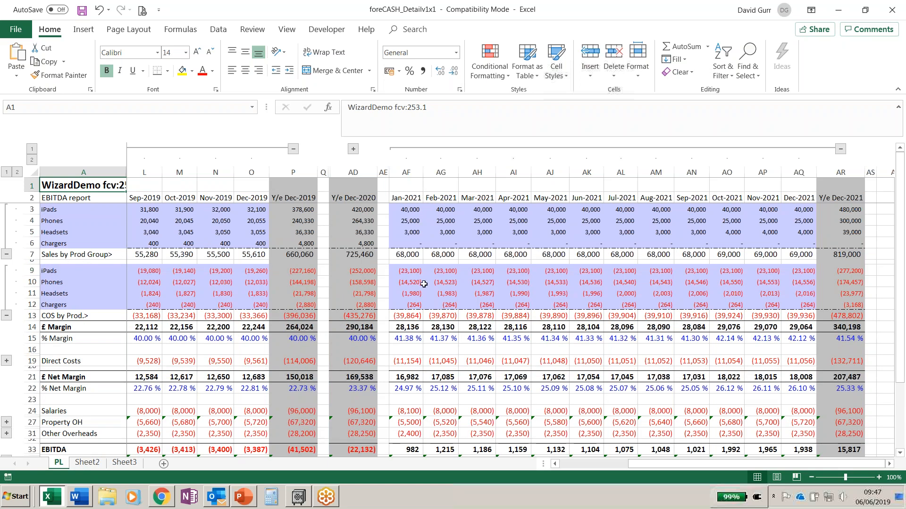
click(6, 361)
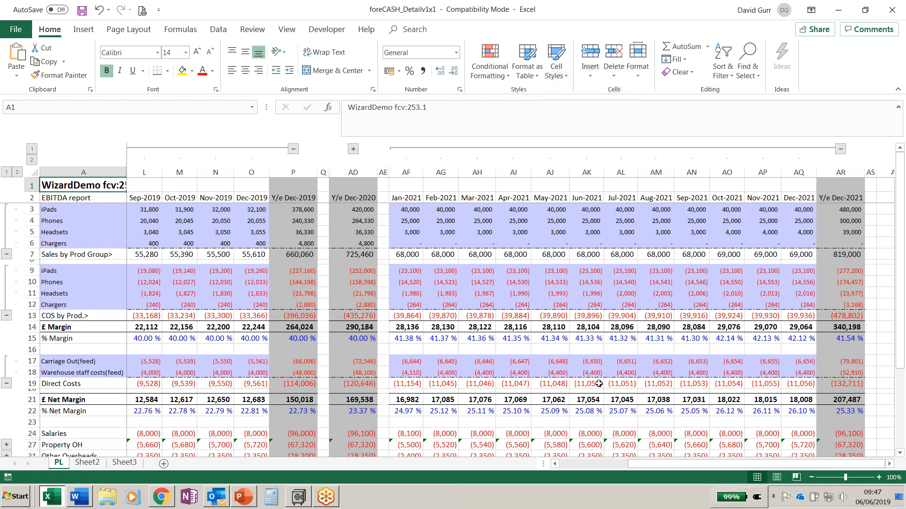
Expand the Property OH and Other Overheads groups to examine their individual lines across the months
click(900, 453)
scroll(900, 454, down, 2)
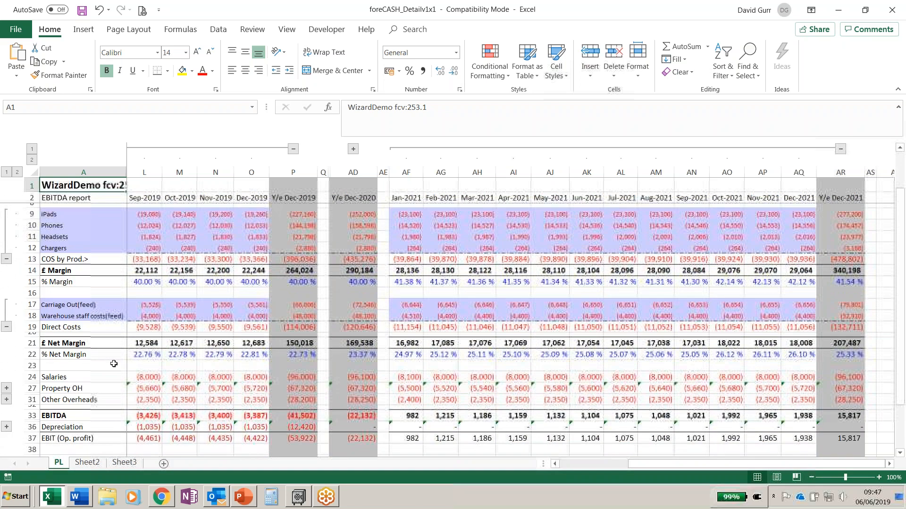
click(6, 388)
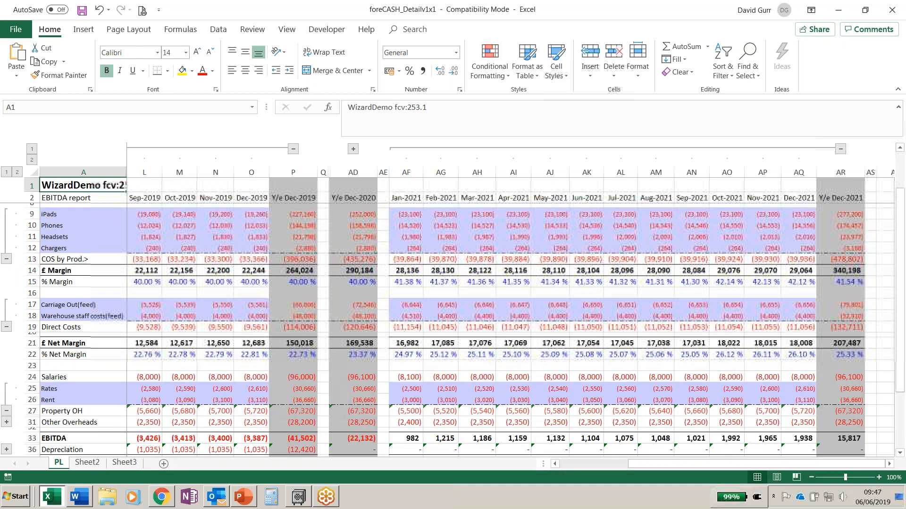
click(7, 422)
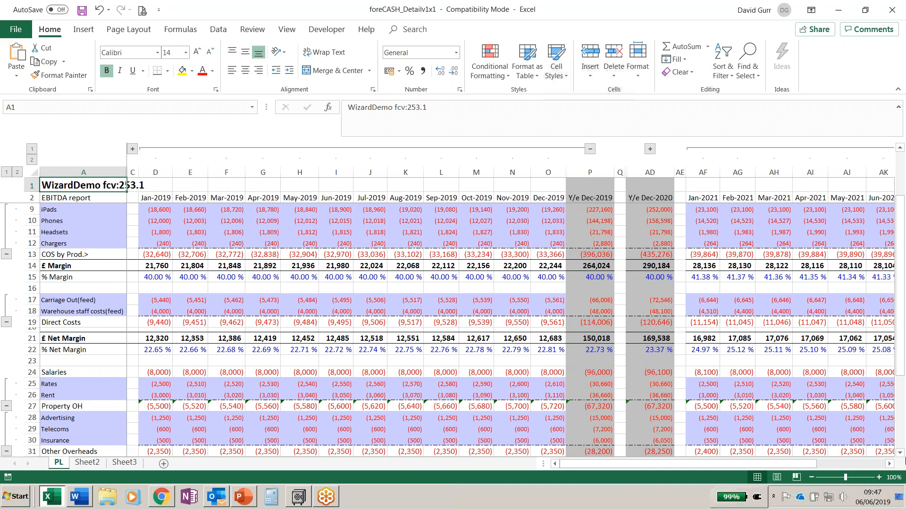
click(901, 456)
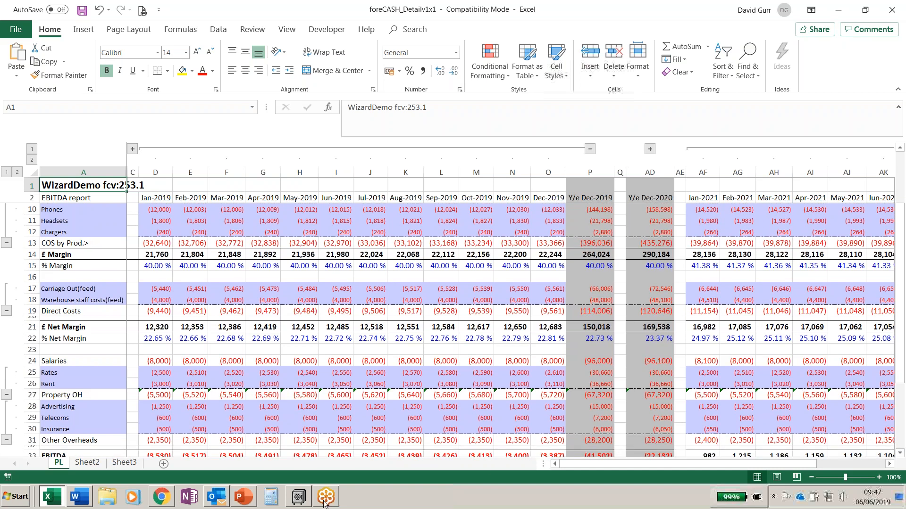